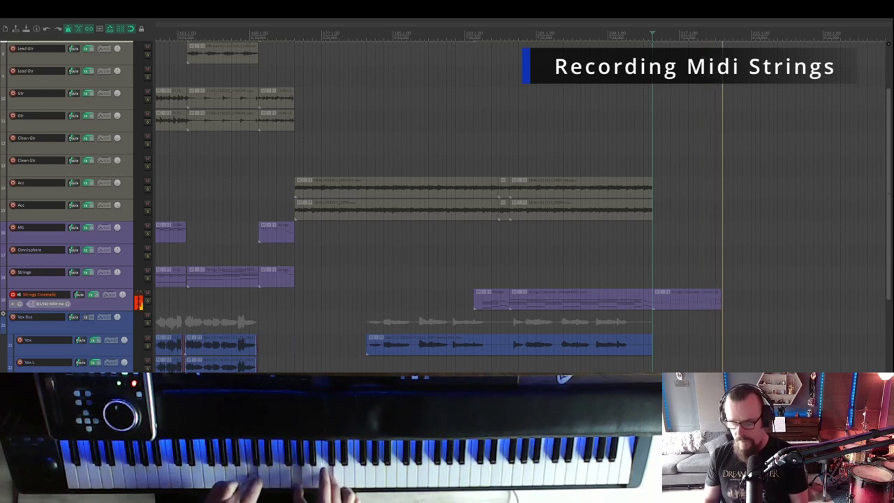
Step: Finish recording the MIDI strings take on the Strings Cinematic track
key(space)
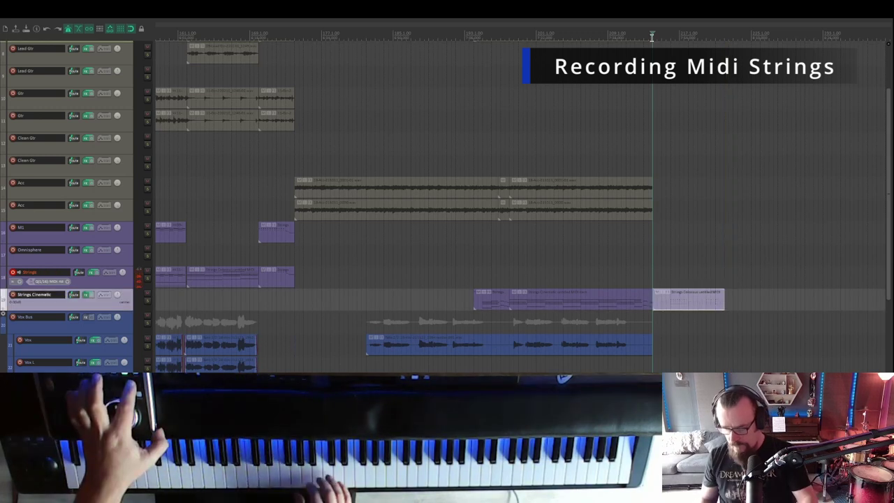
key(space)
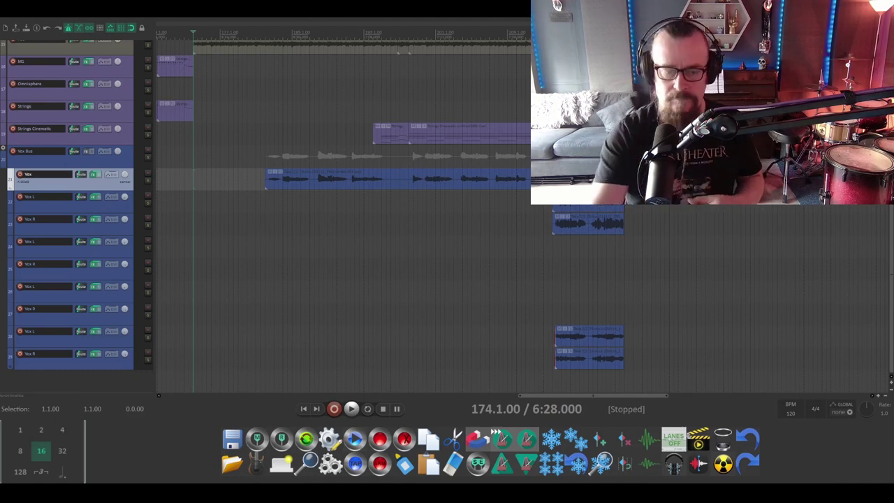
Step: Play back the arrangement from 174.1.00 and again from 211.3.00 to review the acoustic, strings and vocal parts
key(space)
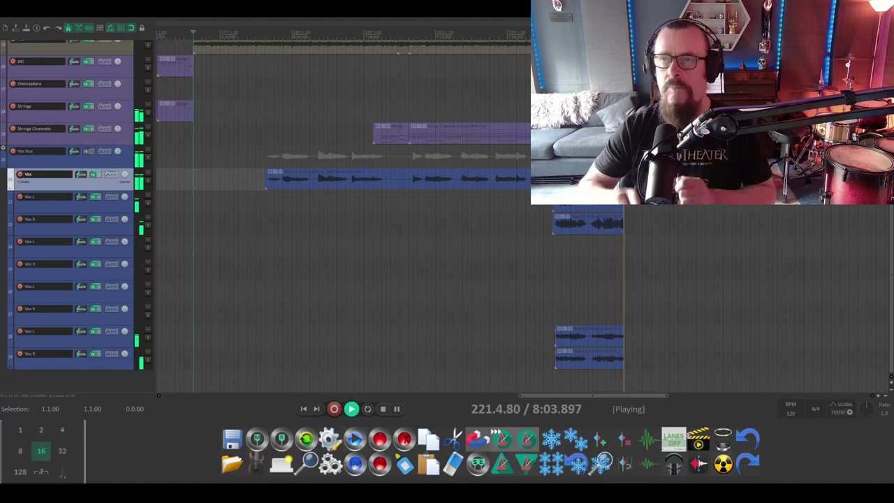
key(space)
scroll(91, 221, up, 3)
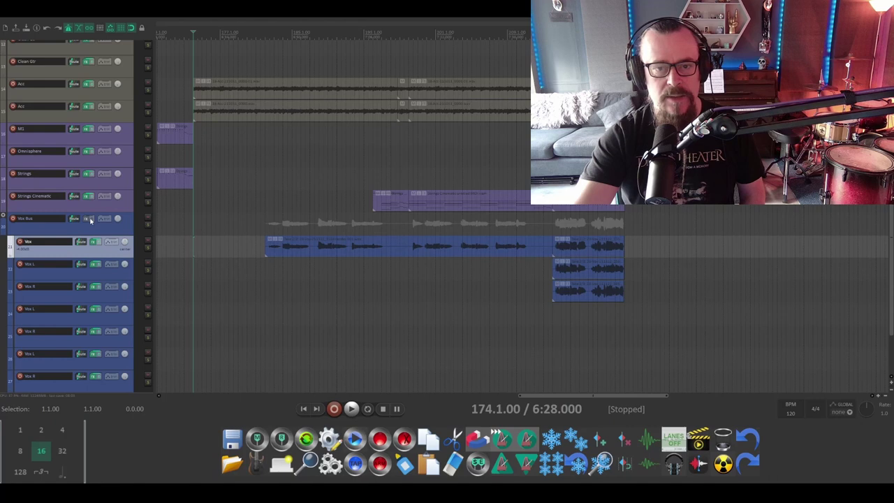
scroll(265, 154, up, 2)
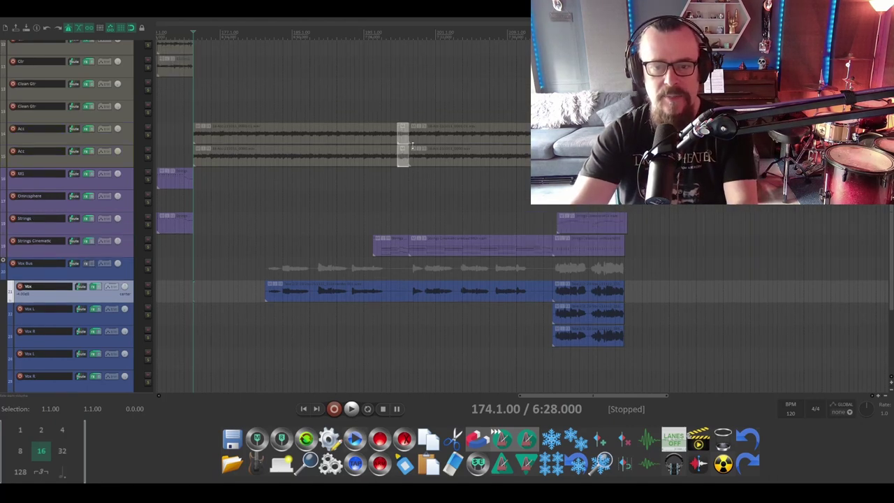
click(403, 135)
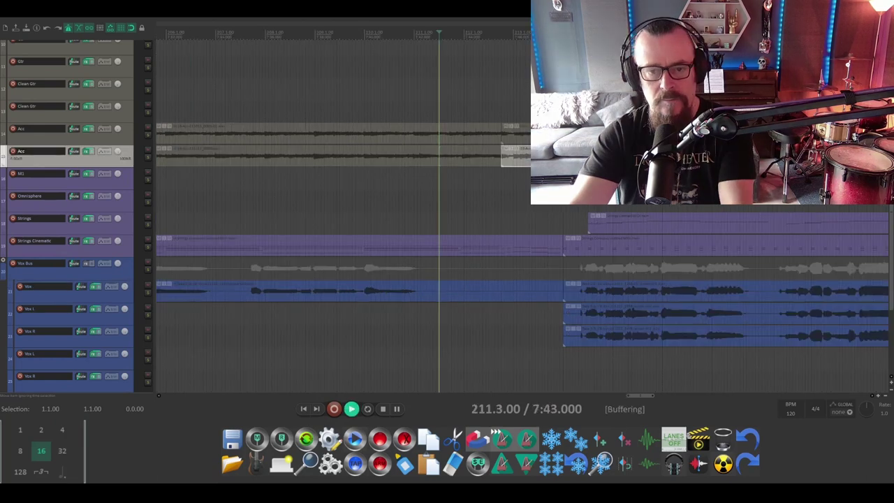
key(space)
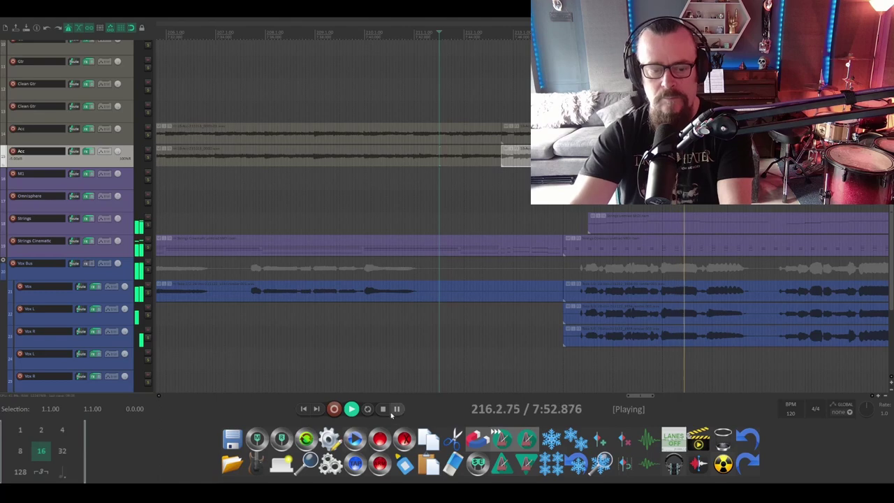
key(space)
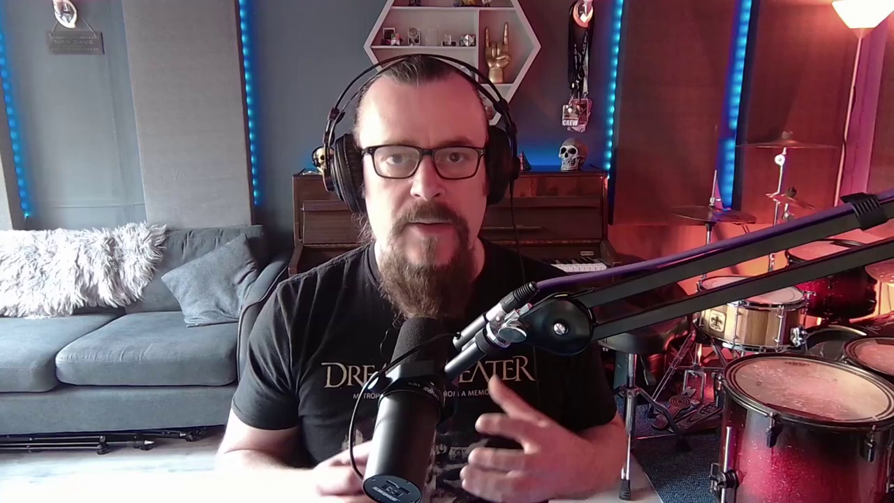
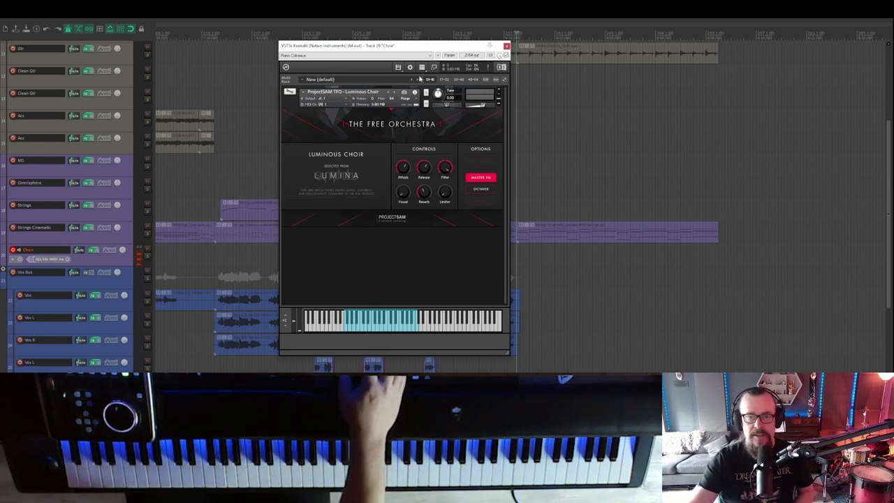
Step: Close the Luminous Choir instrument window and record a choir part on the Choir track beneath the last Strings Cinematic item
click(506, 46)
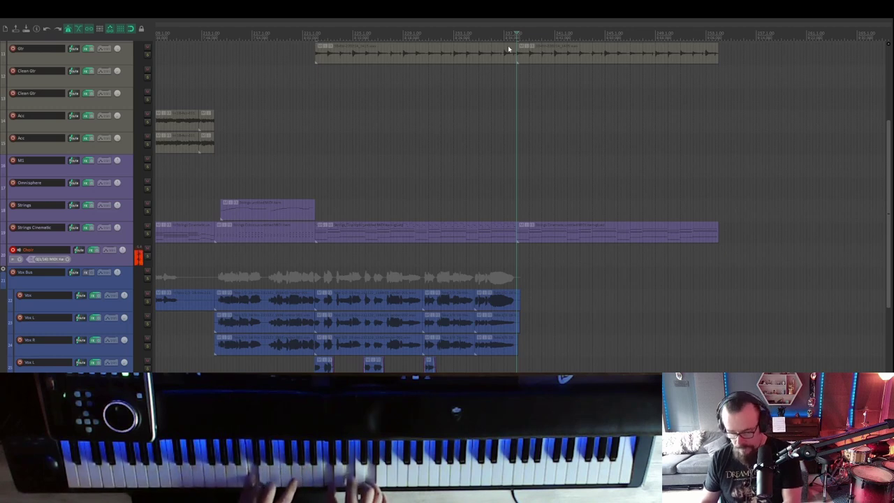
key(ctrl+r)
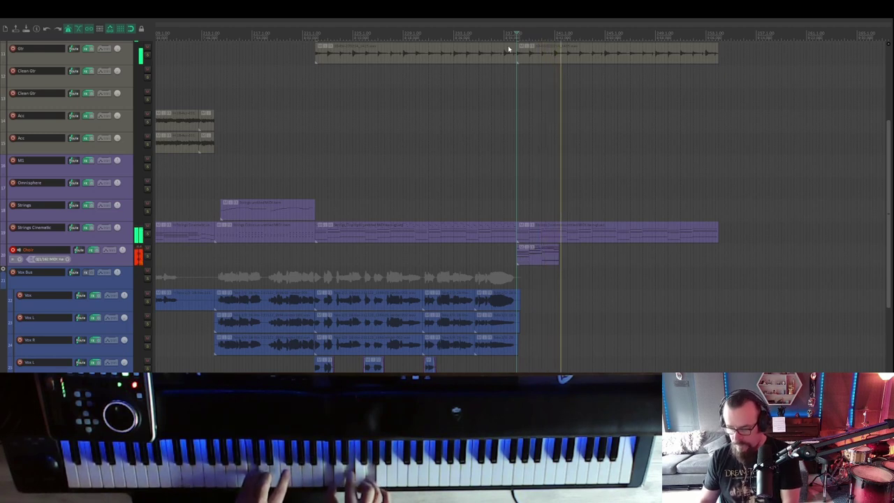
key(space)
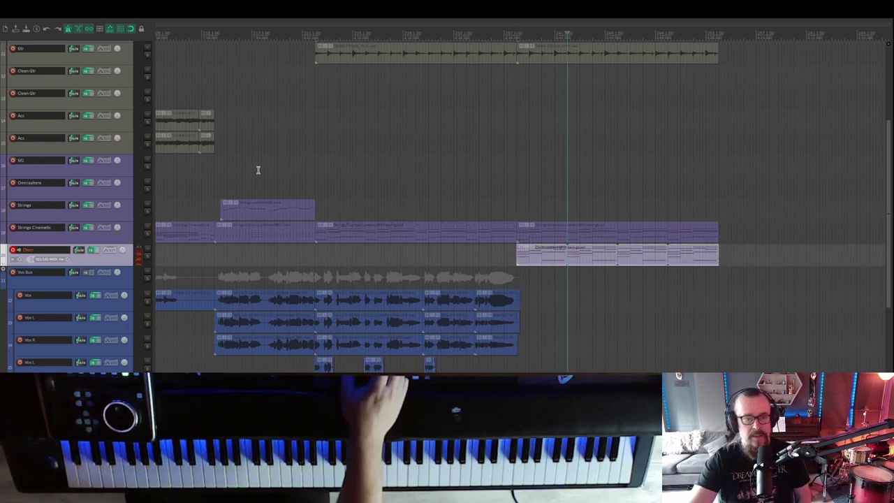
Step: Audition earlier sections of the arrangement to find the passage where M1, Strings and Strings Cinematic play together
scroll(257, 170, down, 5)
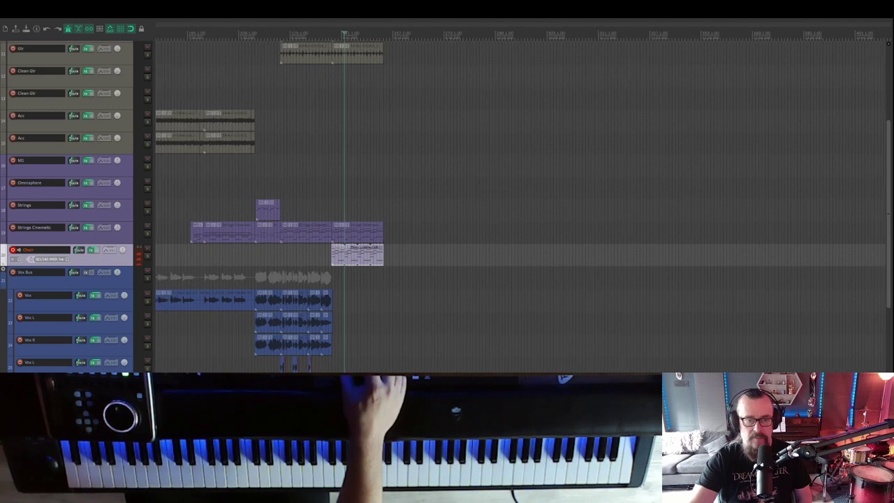
scroll(523, 200, left, 10)
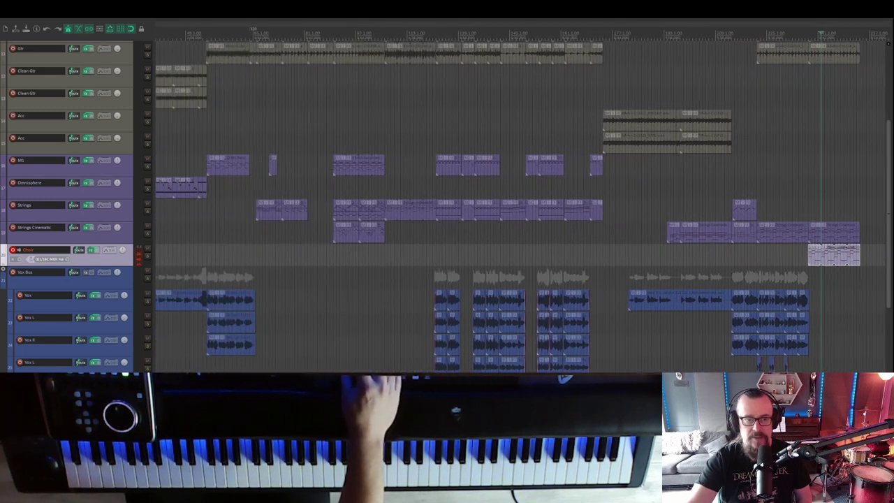
click(250, 34)
key(space)
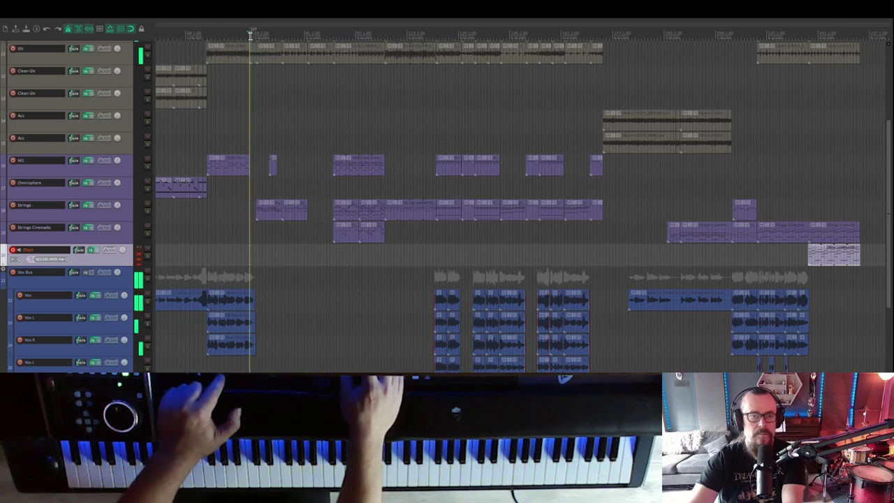
click(307, 35)
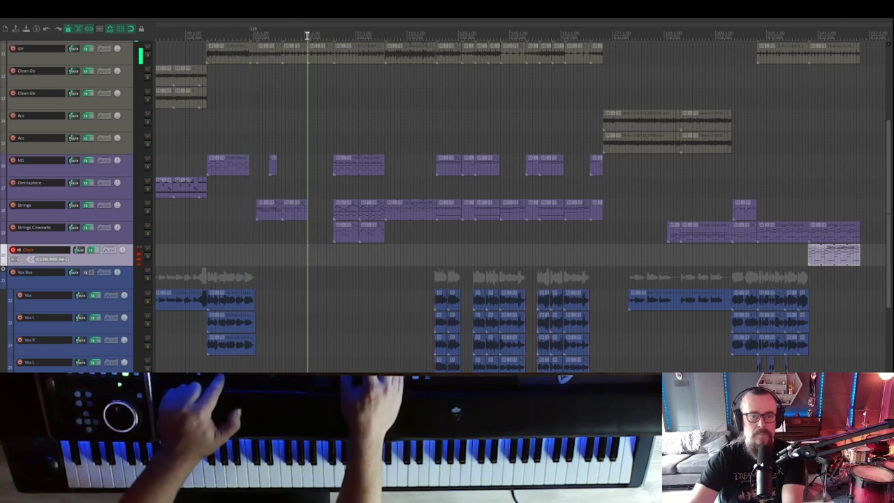
click(333, 35)
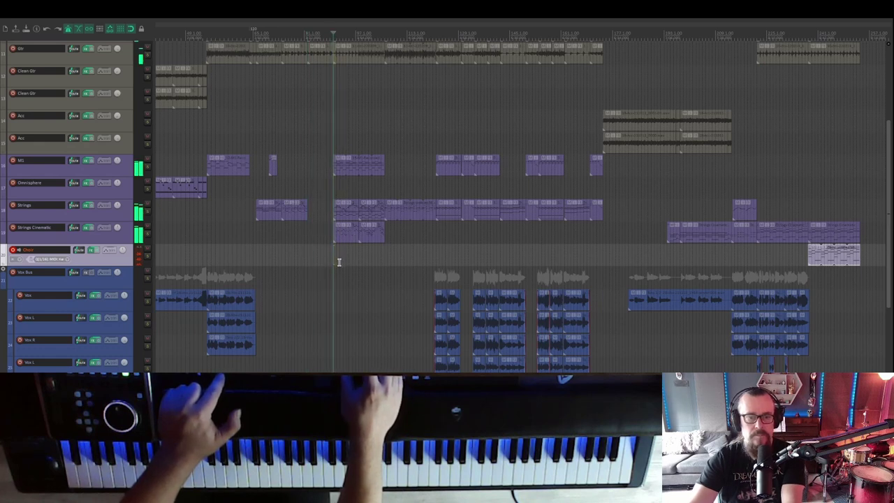
Step: Copy the drum, bass, guitar, M1 and strings items of that passage to the end of the arrangement and play the join
drag(340, 265, 379, 28)
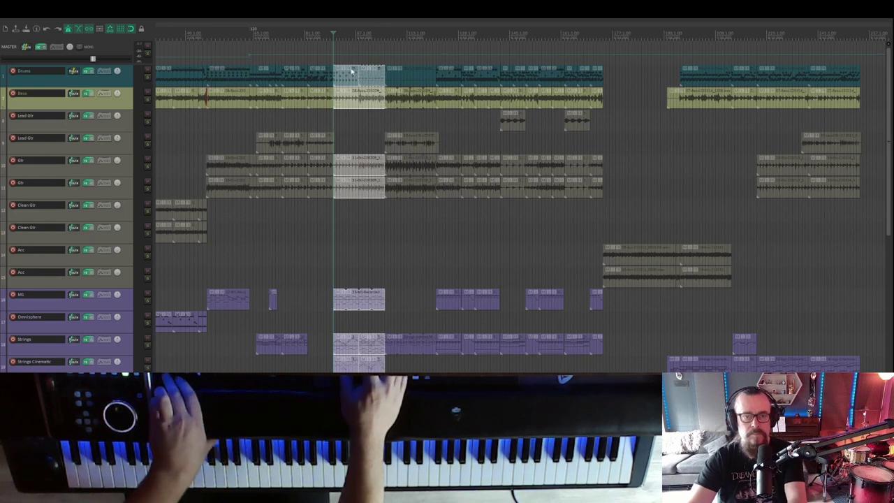
drag(342, 80, 744, 78)
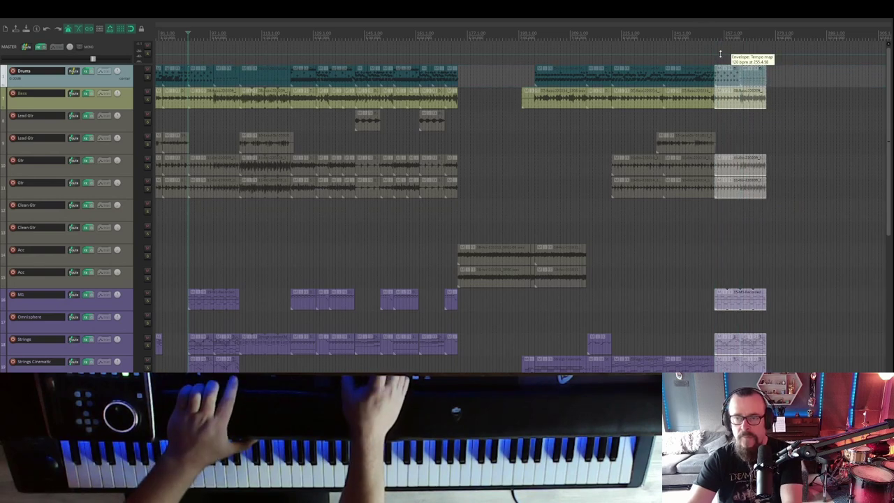
scroll(719, 54, up, 4)
scroll(720, 54, up, 3)
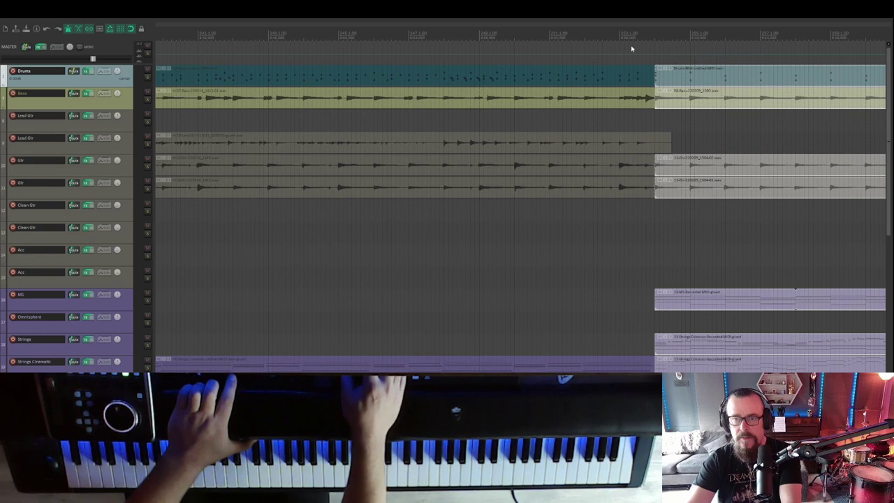
click(537, 36)
key(space)
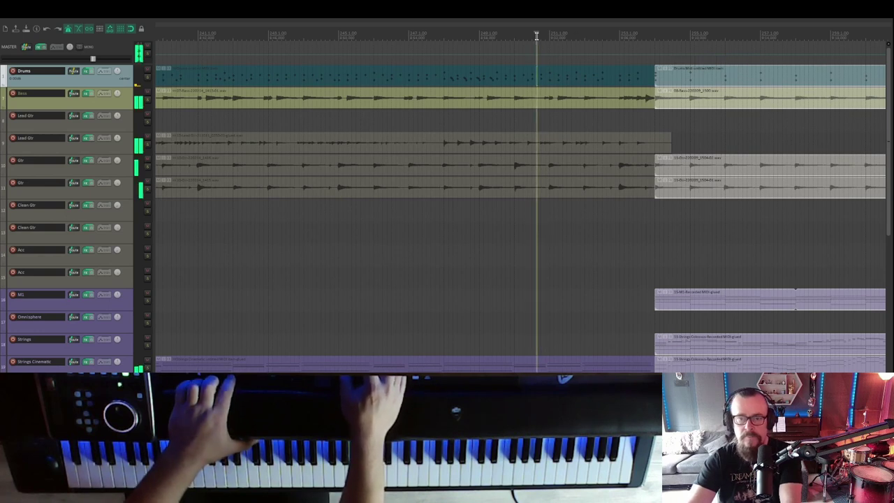
Step: Shorten the ends of the copied drum, bass and guitar items and play back the new ending
scroll(565, 203, down, 5)
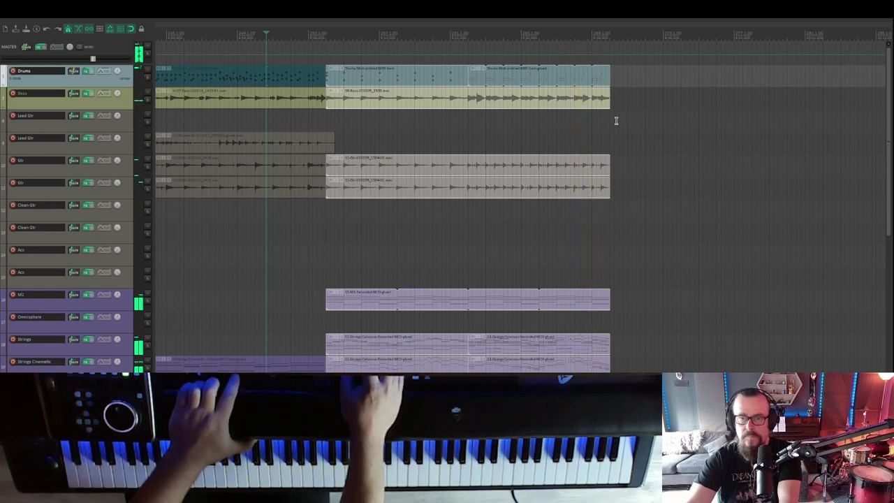
click(604, 78)
drag(608, 77, 591, 77)
click(571, 32)
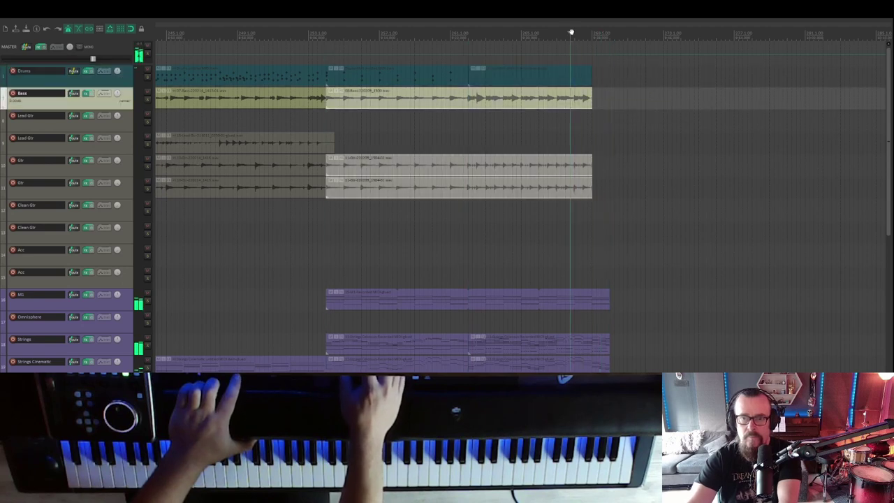
key(space)
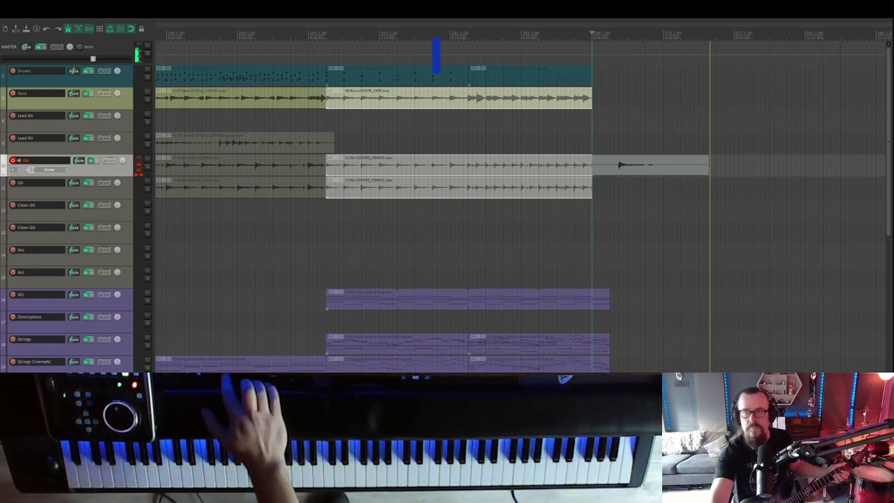
Step: Finish recording the final chord on the guitar and bass tracks after the trimmed items
key(space)
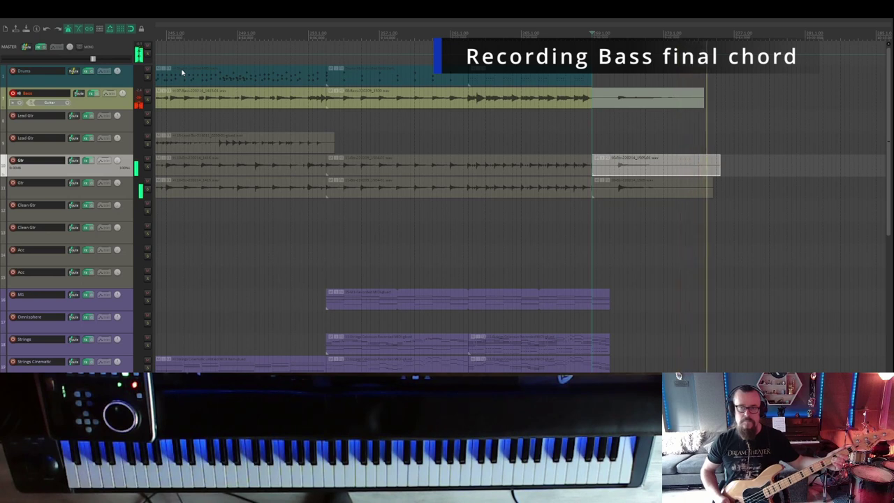
key(space)
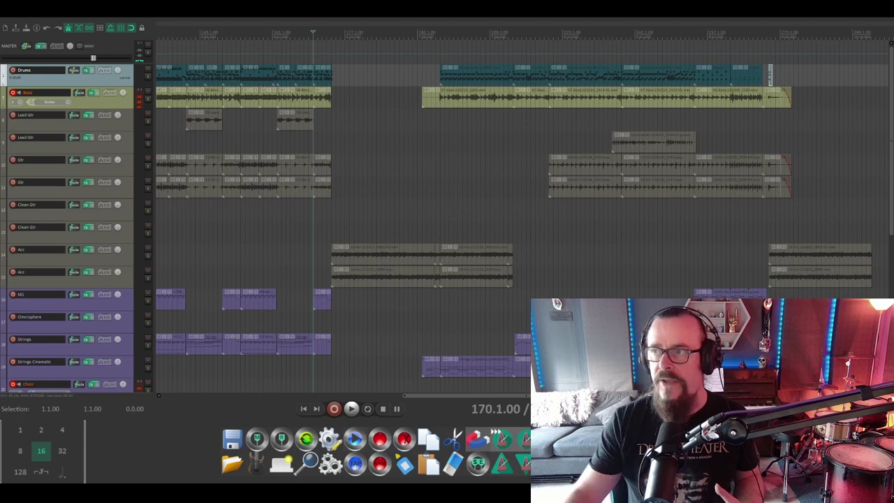
Step: Play back the arrangement from 170.1.00 and follow the keyboard, vocal and closing acoustic parts through to the end
click(352, 409)
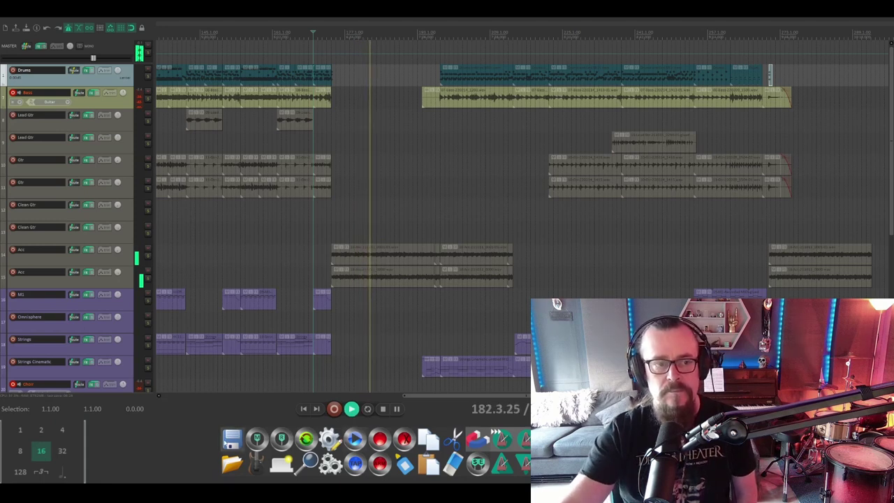
scroll(88, 231, down, 5)
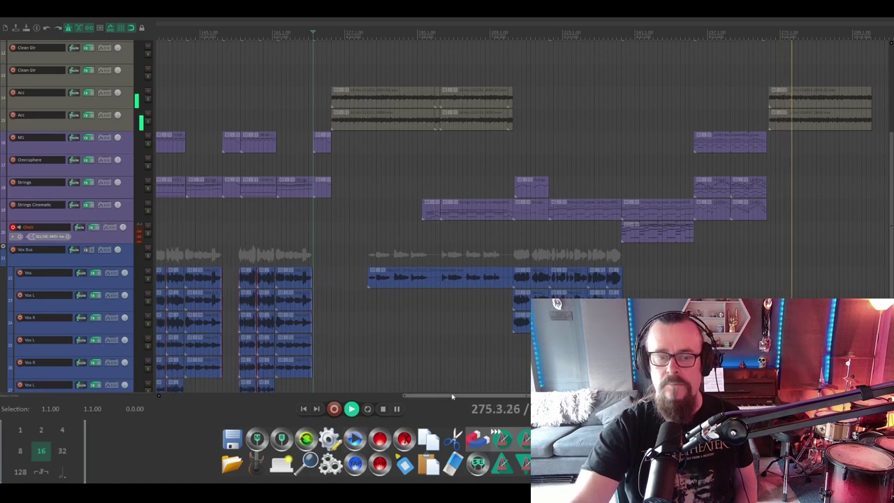
drag(461, 399, 537, 396)
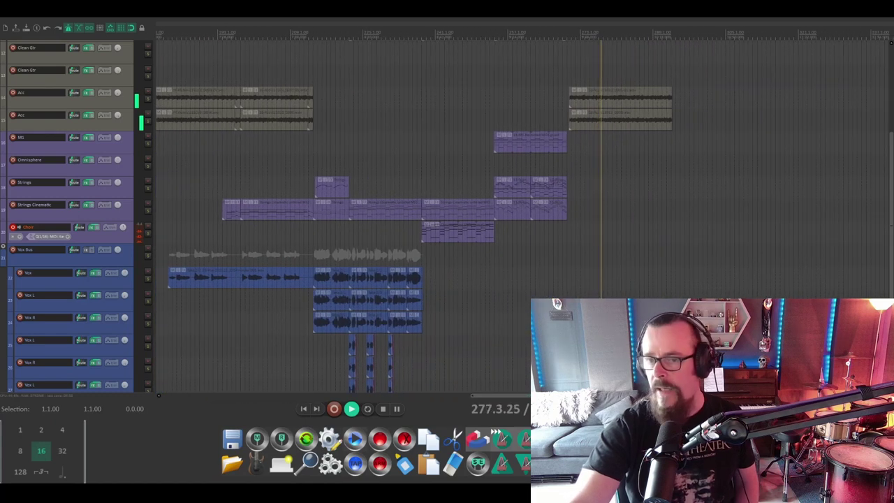